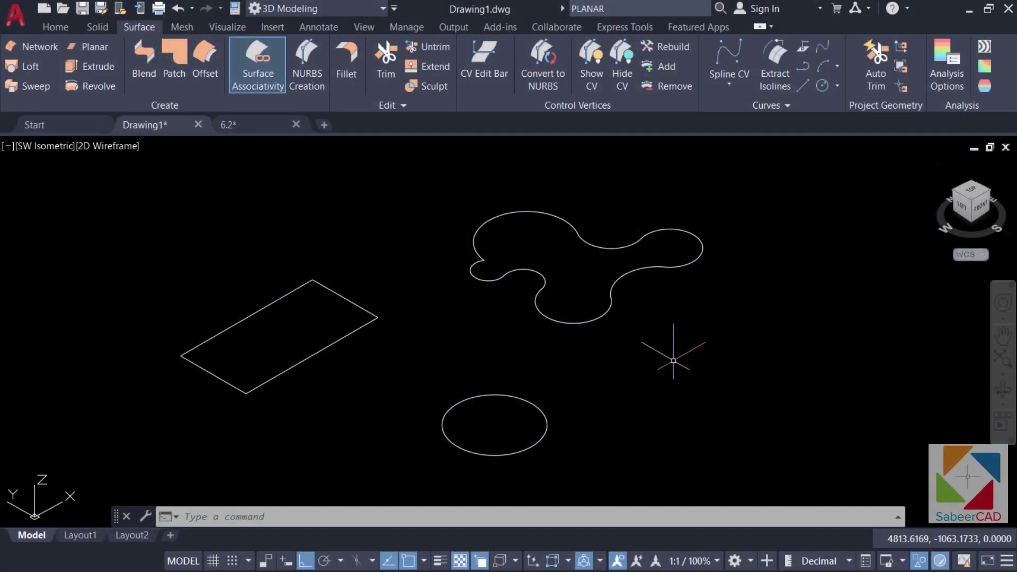
Draw a rectangular planar surface from two corner points to the right of the circle
{"action": "left_click", "coordinate": [94, 47]}
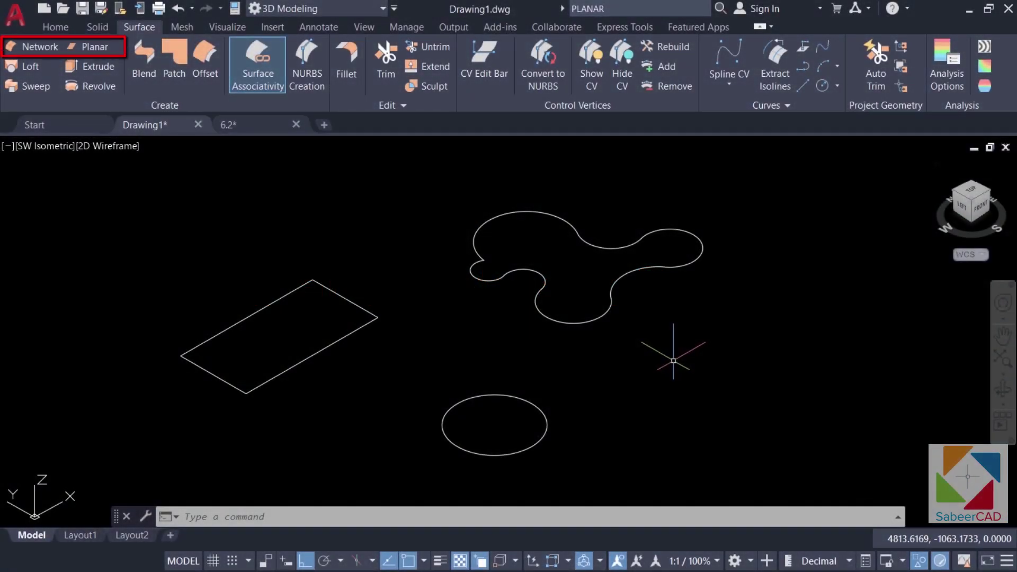
{"action": "key", "text": "Escape"}
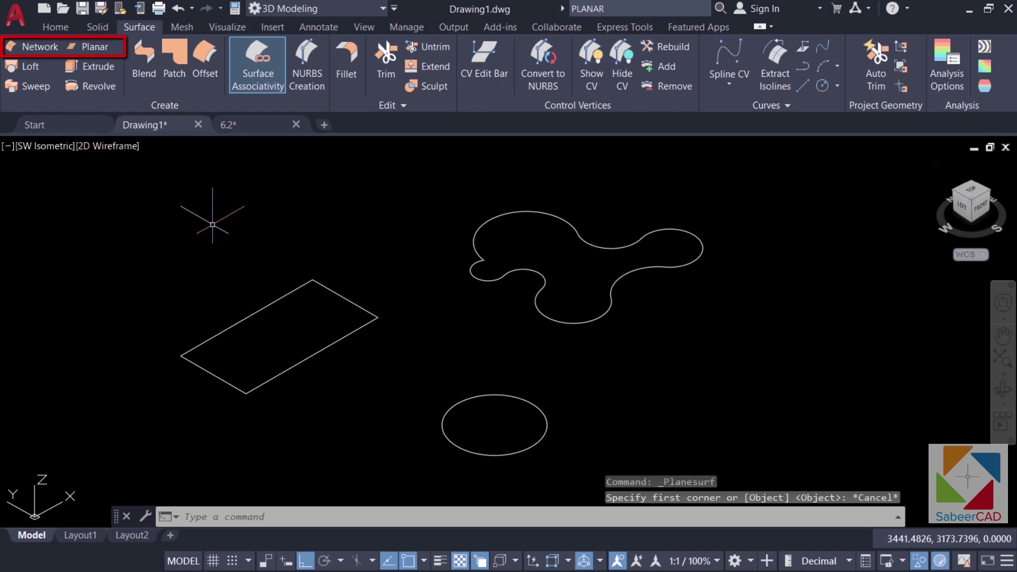
{"action": "left_click", "coordinate": [92, 47]}
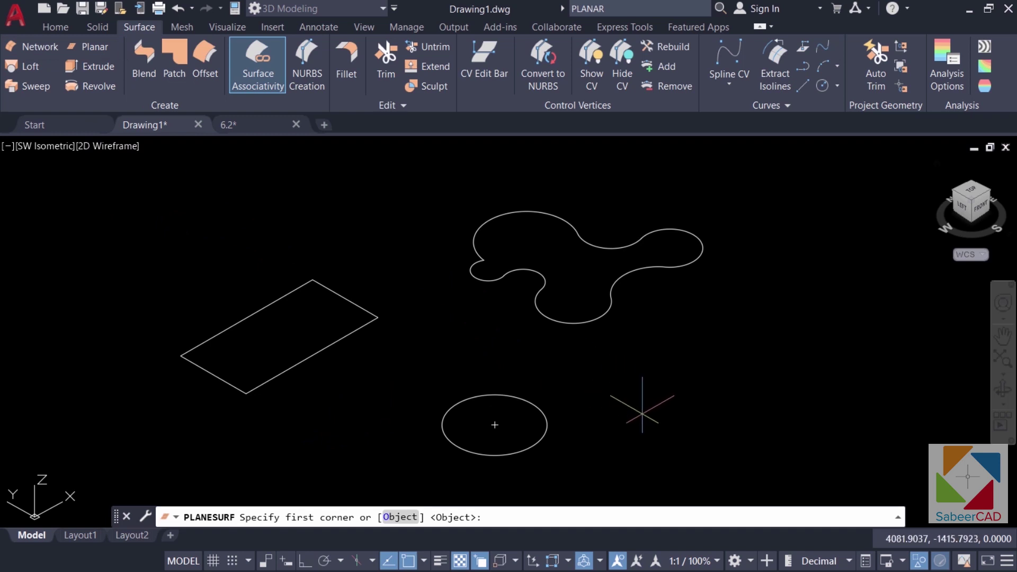
{"action": "left_click", "coordinate": [673, 454]}
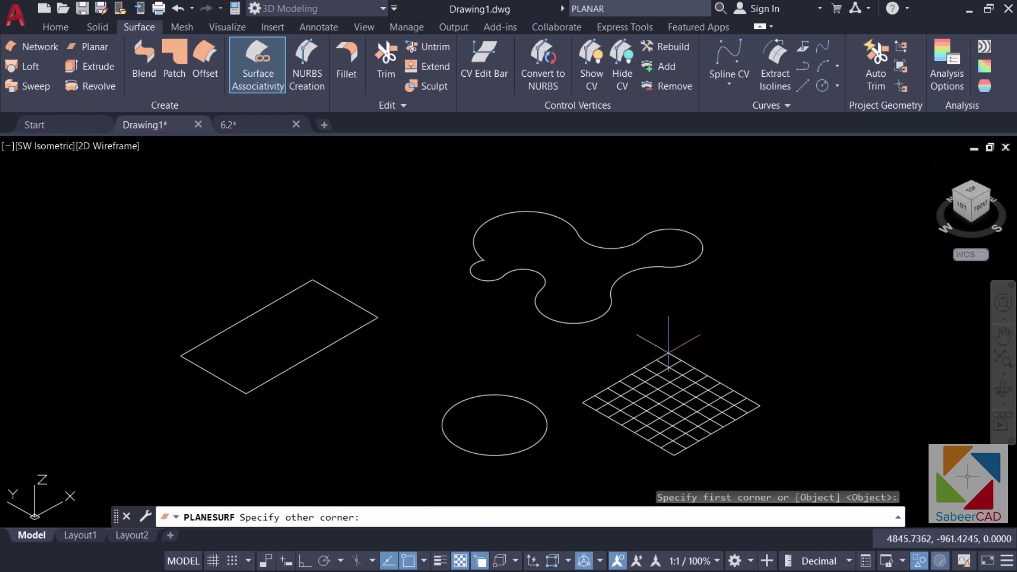
{"action": "left_click", "coordinate": [714, 313]}
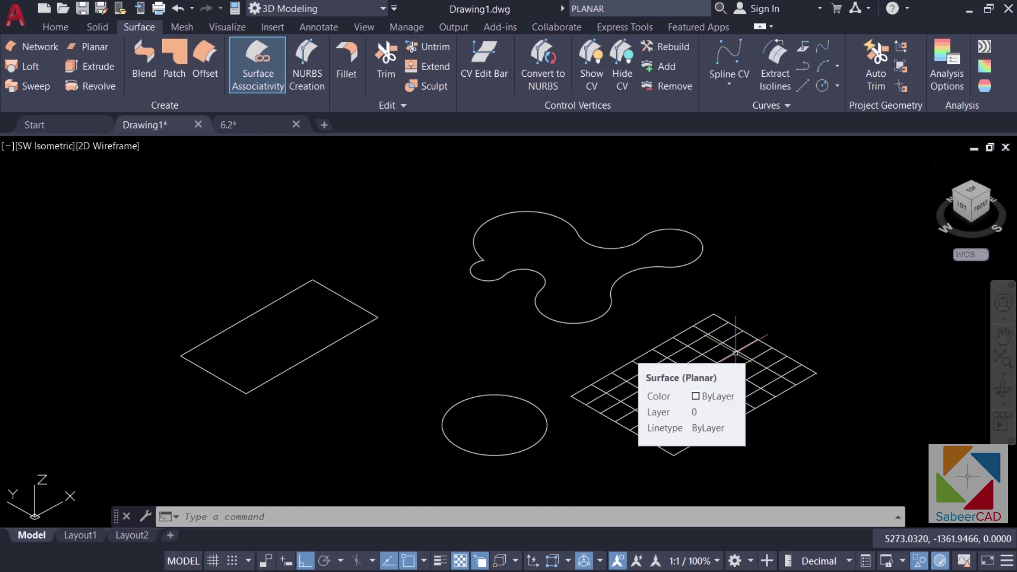
Switch the viewport visual style to Shaded
{"action": "left_click", "coordinate": [106, 147]}
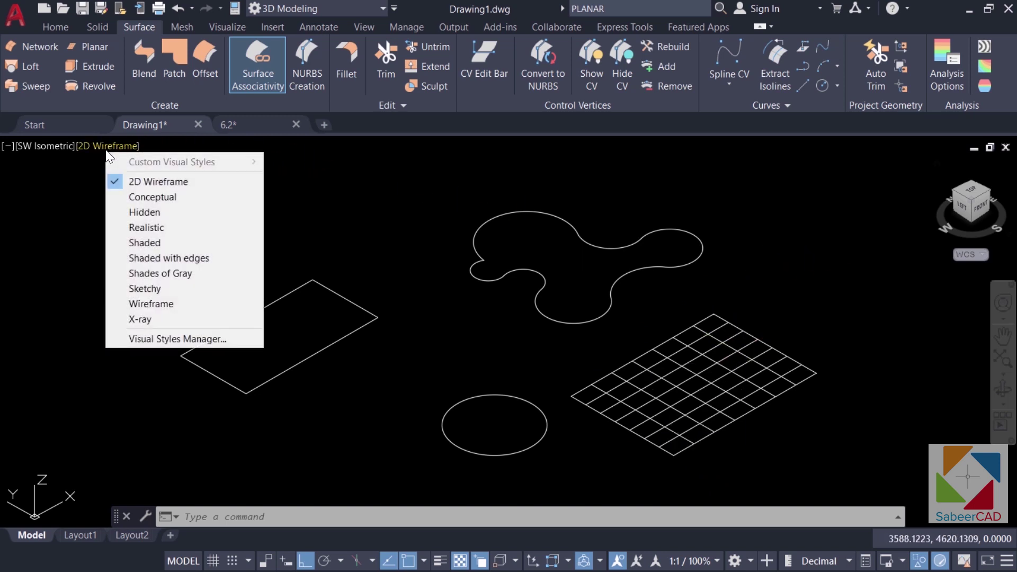
{"action": "left_click", "coordinate": [154, 241]}
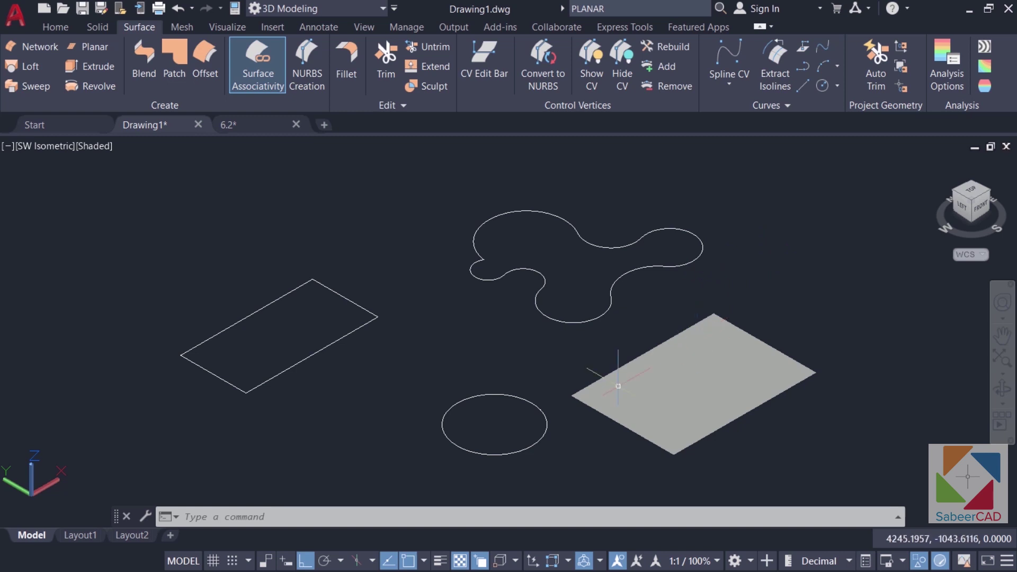
{"action": "mouse_move", "coordinate": [690, 360]}
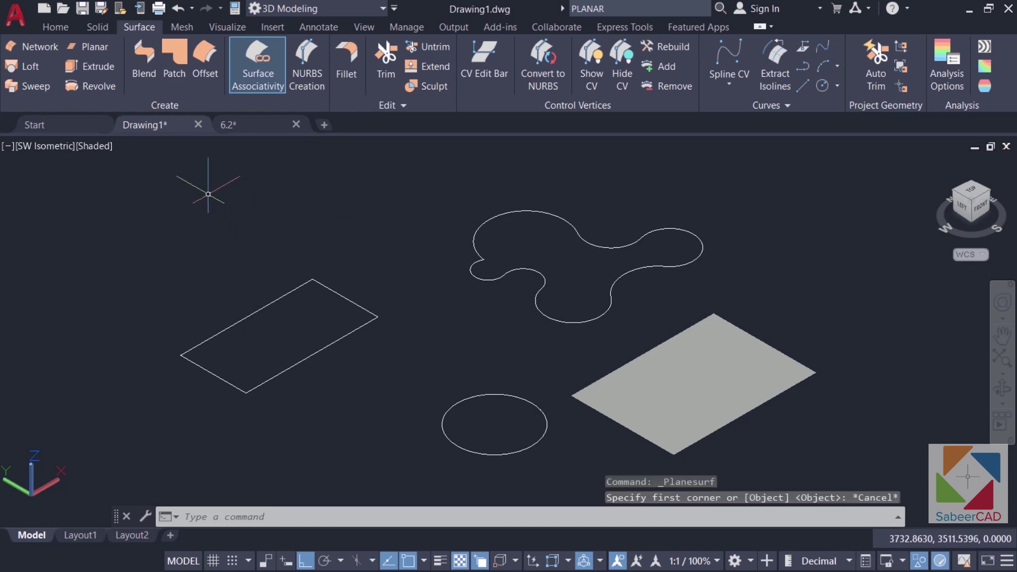
Convert the left rectangle into a planar surface using PLANESURF's Object option
{"action": "left_click", "coordinate": [85, 51]}
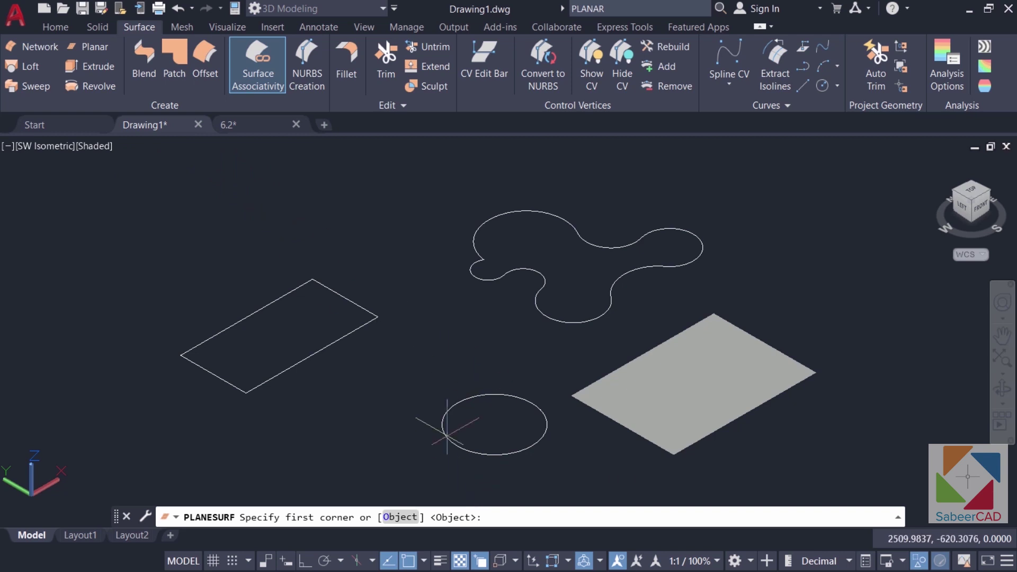
{"action": "left_click", "coordinate": [400, 517]}
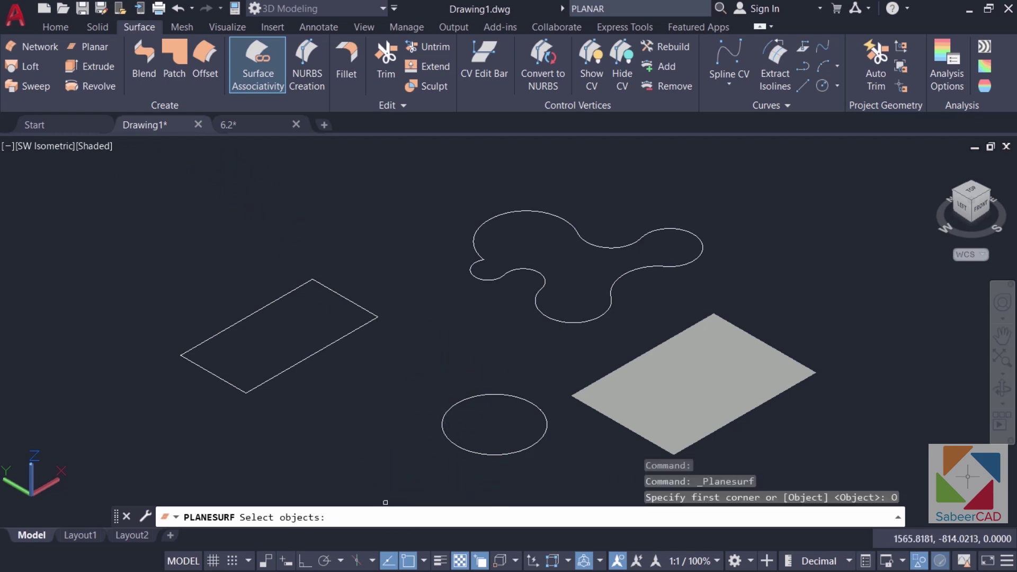
{"action": "left_click", "coordinate": [348, 298]}
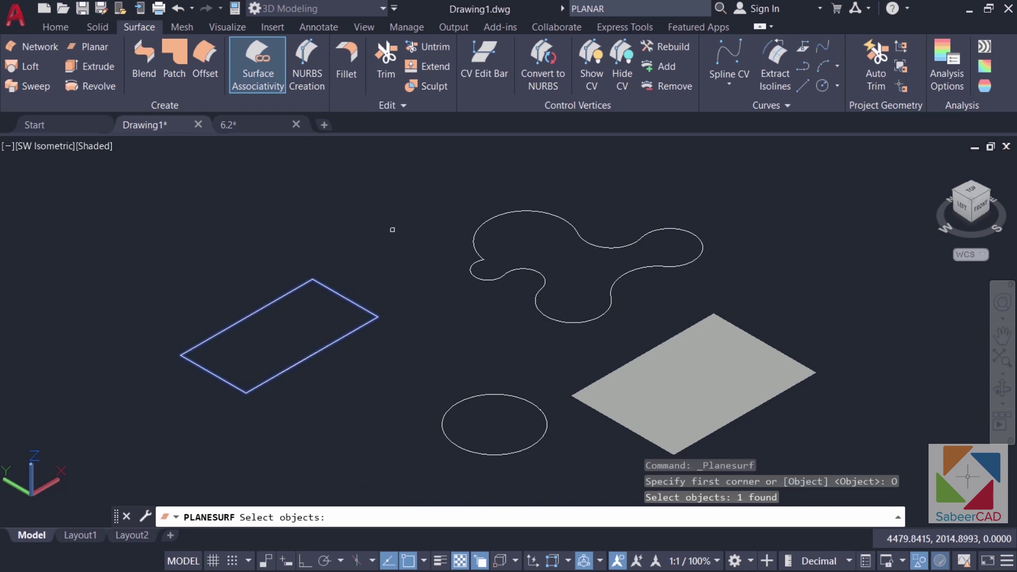
{"action": "key", "text": "Return"}
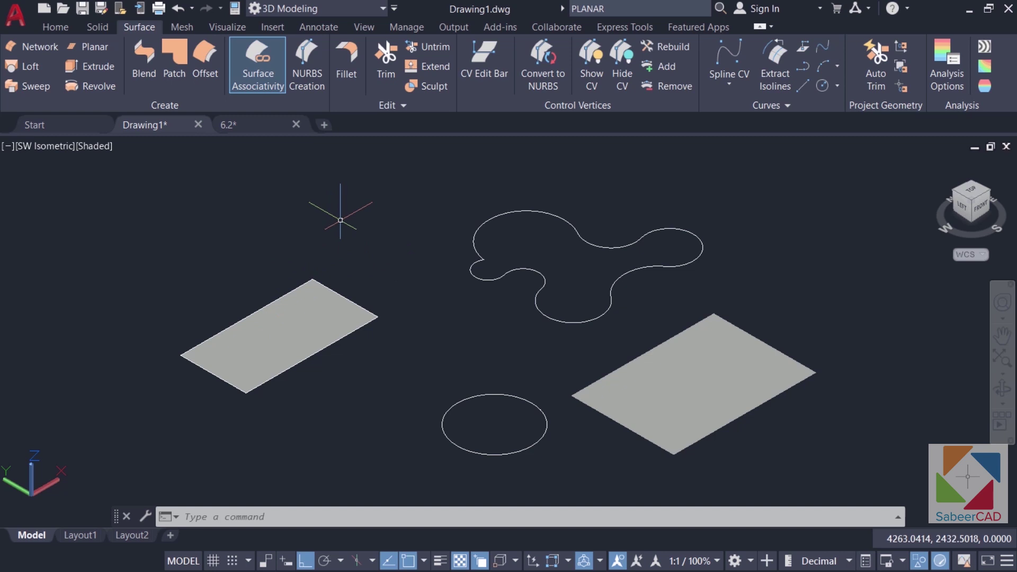
{"action": "left_click", "coordinate": [95, 145]}
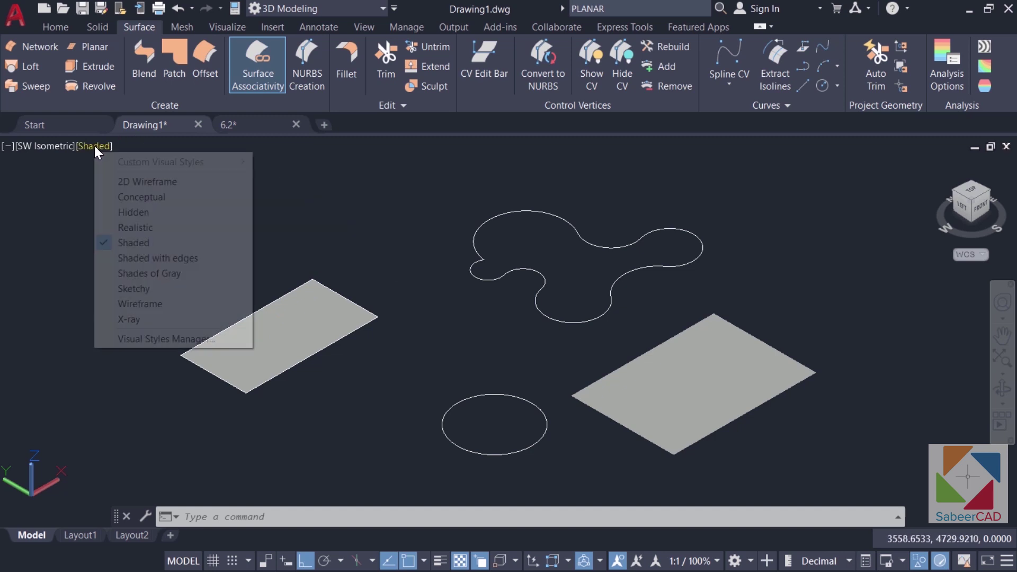
Set the visual style to 2D Wireframe and zoom in on the isoline grids
{"action": "left_click", "coordinate": [148, 180]}
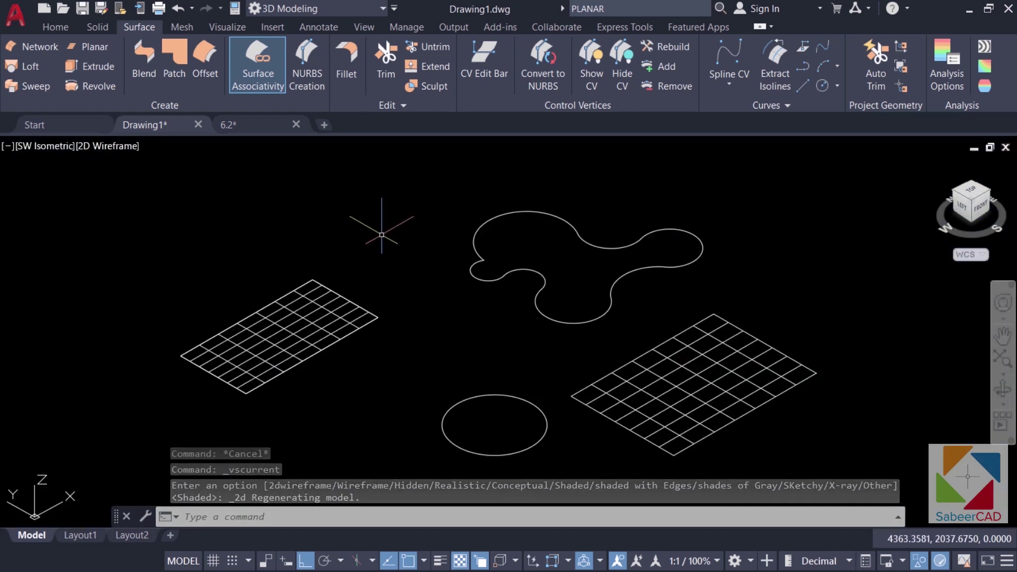
{"action": "scroll", "coordinate": [288, 374], "scroll_direction": "up", "scroll_amount": 2}
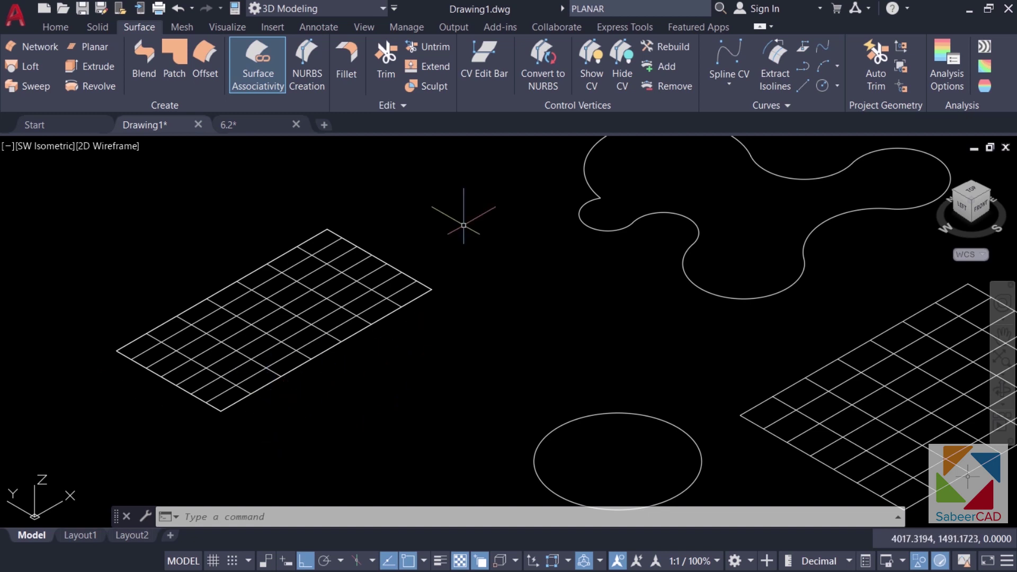
In Options, set the U and V surface isolines to 10 and apply
{"action": "right_click", "coordinate": [452, 210]}
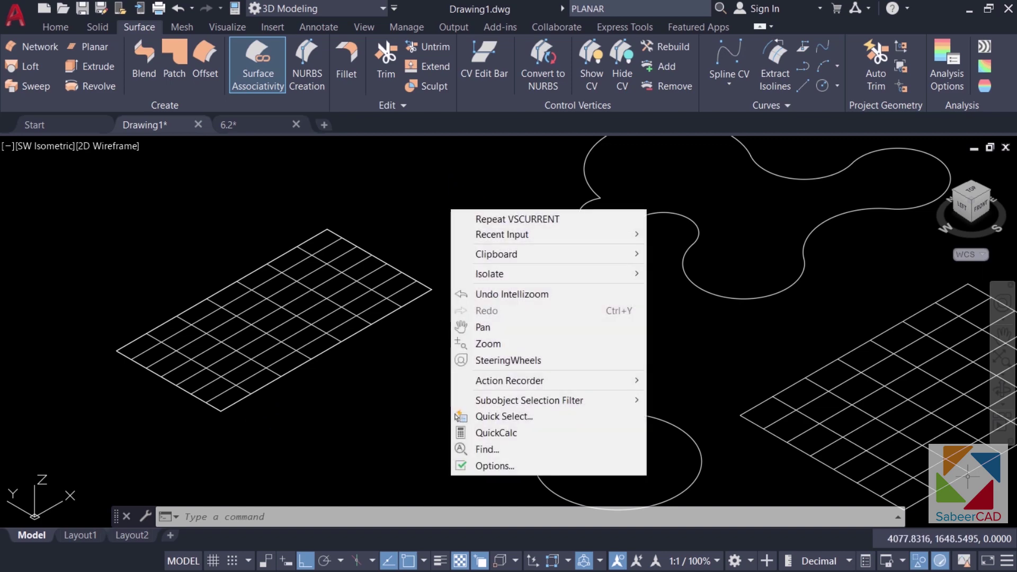
{"action": "left_click", "coordinate": [517, 465]}
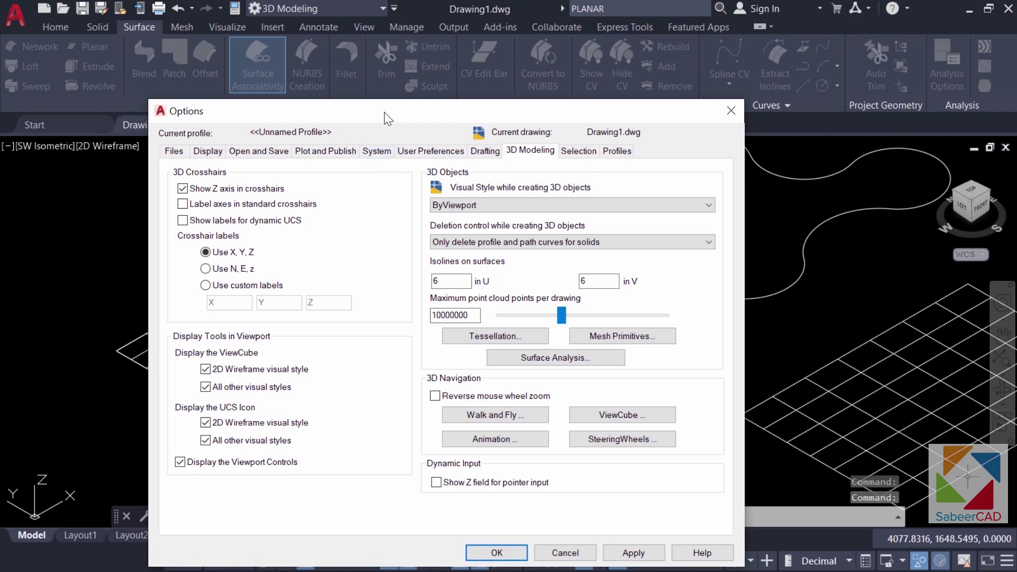
{"action": "left_click_drag", "start_coordinate": [385, 118], "coordinate": [383, 87]}
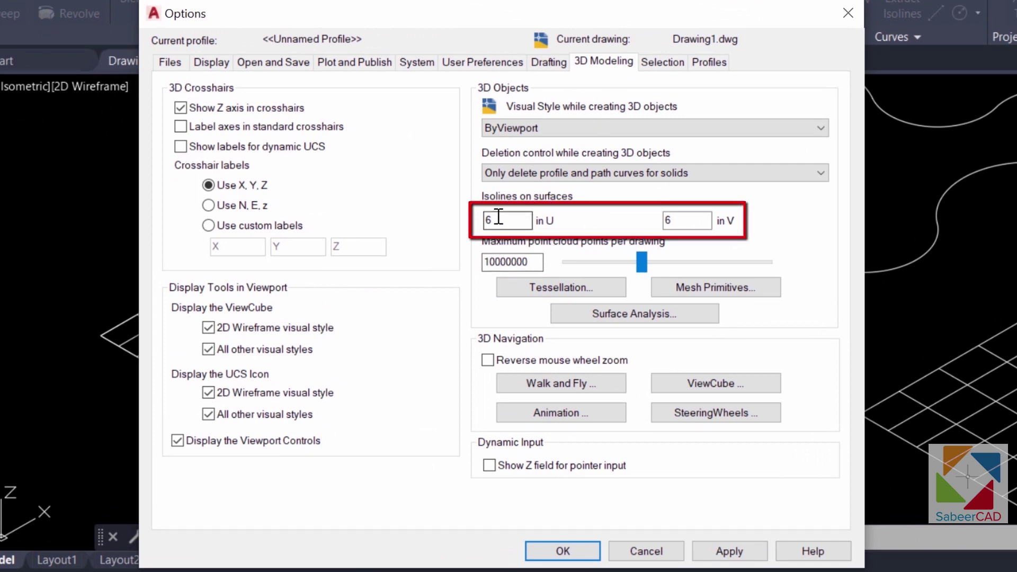
{"action": "left_click", "coordinate": [687, 226]}
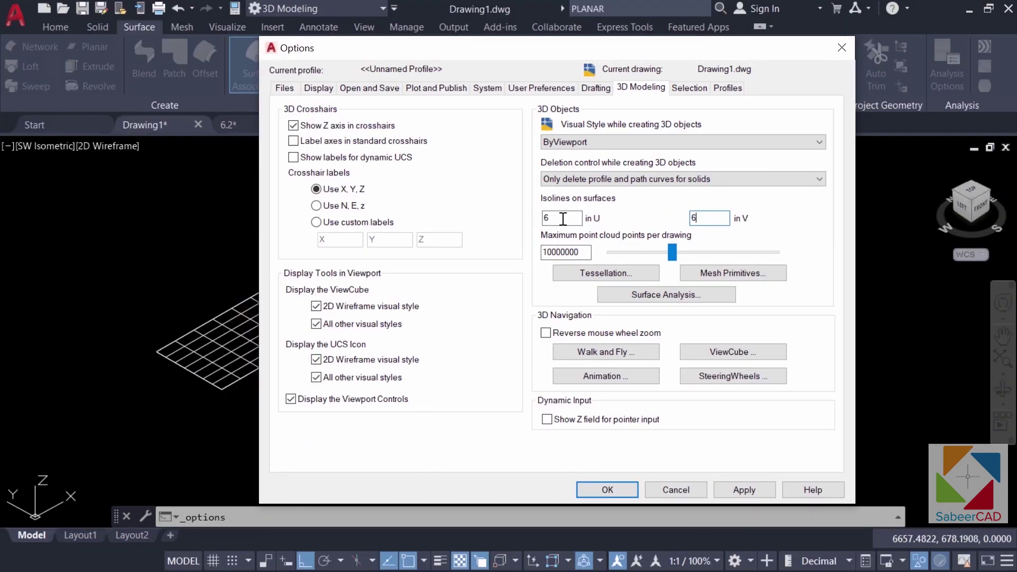
{"action": "double_click", "coordinate": [561, 217]}
{"action": "type", "text": "10"}
{"action": "key", "text": "Tab"}
{"action": "left_click", "coordinate": [757, 491]}
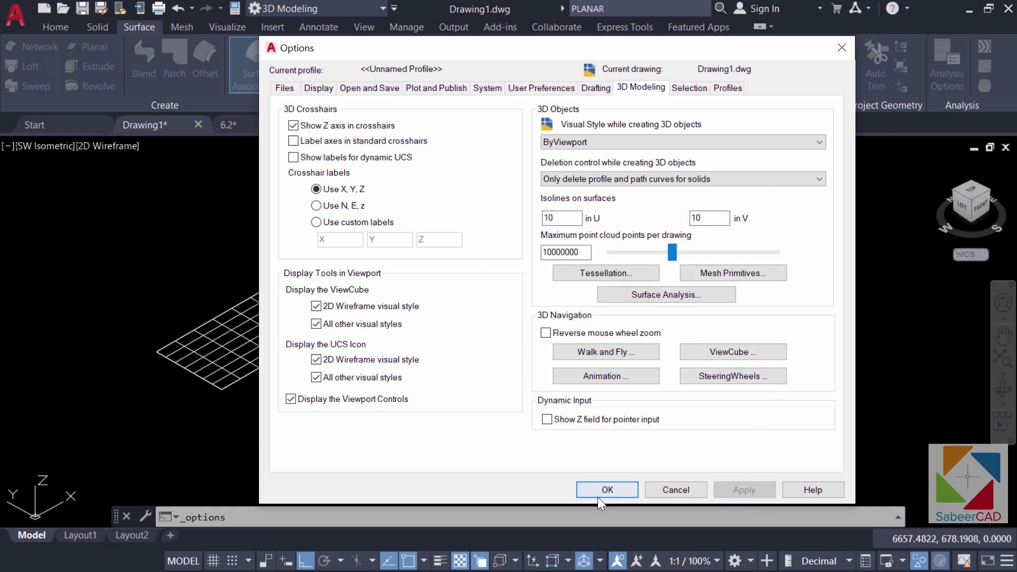
{"action": "left_click", "coordinate": [603, 488]}
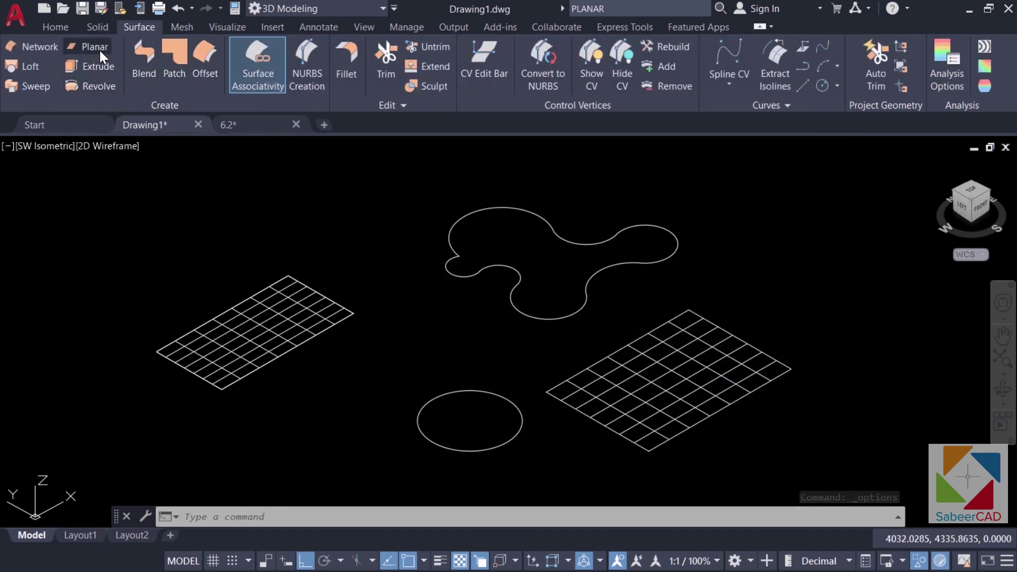
Turn the closed spline outline into a planar surface with the Object option
{"action": "left_click", "coordinate": [99, 50]}
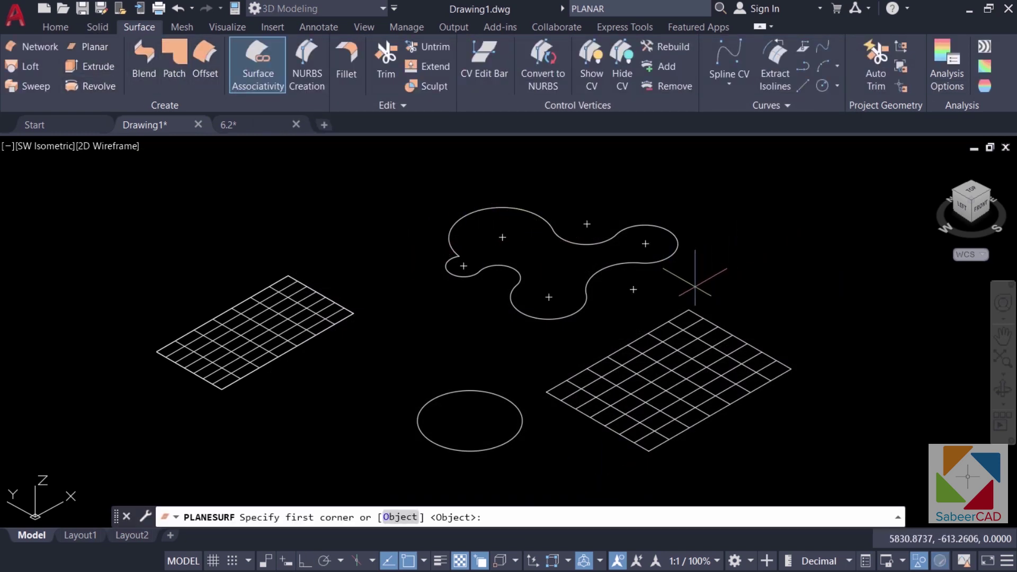
{"action": "type", "text": "O"}
{"action": "key", "text": "Return"}
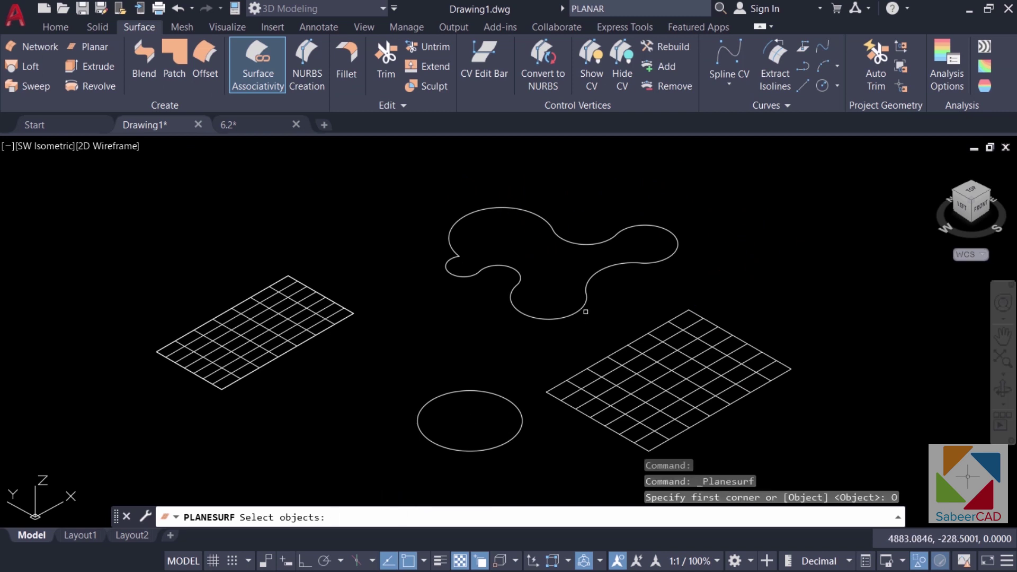
{"action": "left_click", "coordinate": [580, 308]}
{"action": "key", "text": "Return"}
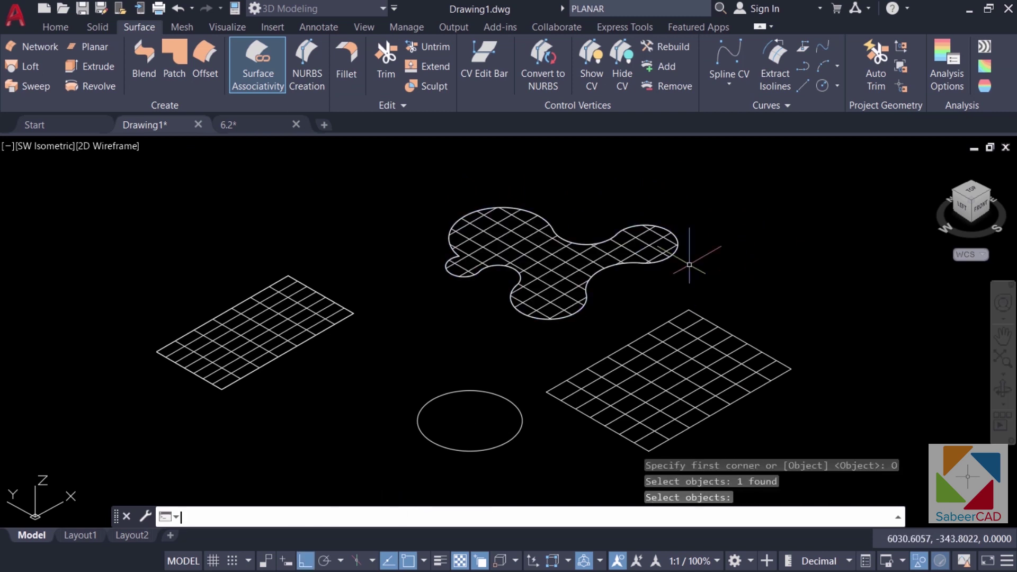
{"action": "scroll", "coordinate": [562, 235], "scroll_direction": "up", "scroll_amount": 2}
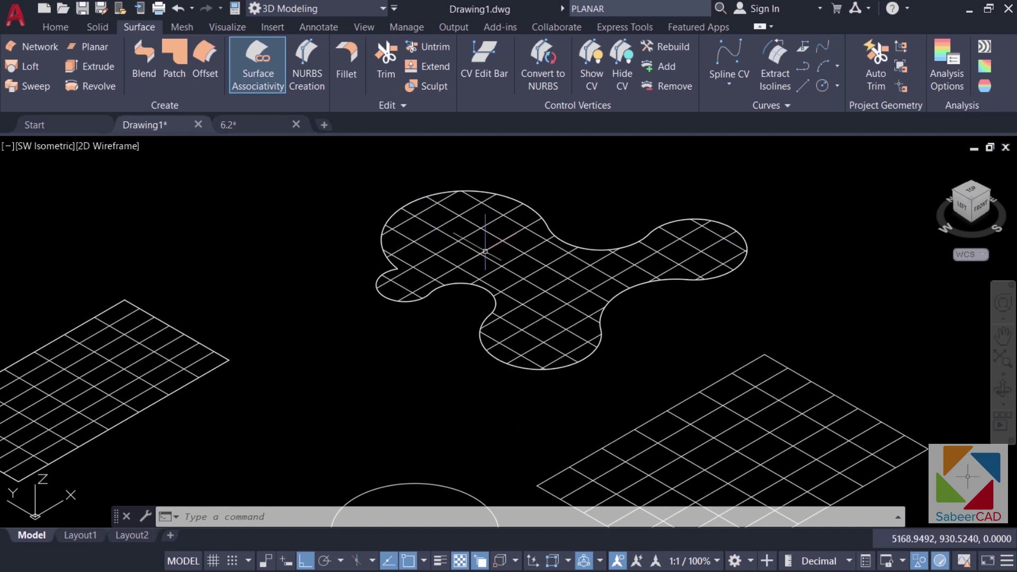
{"action": "scroll", "coordinate": [485, 252], "scroll_direction": "down", "scroll_amount": 2}
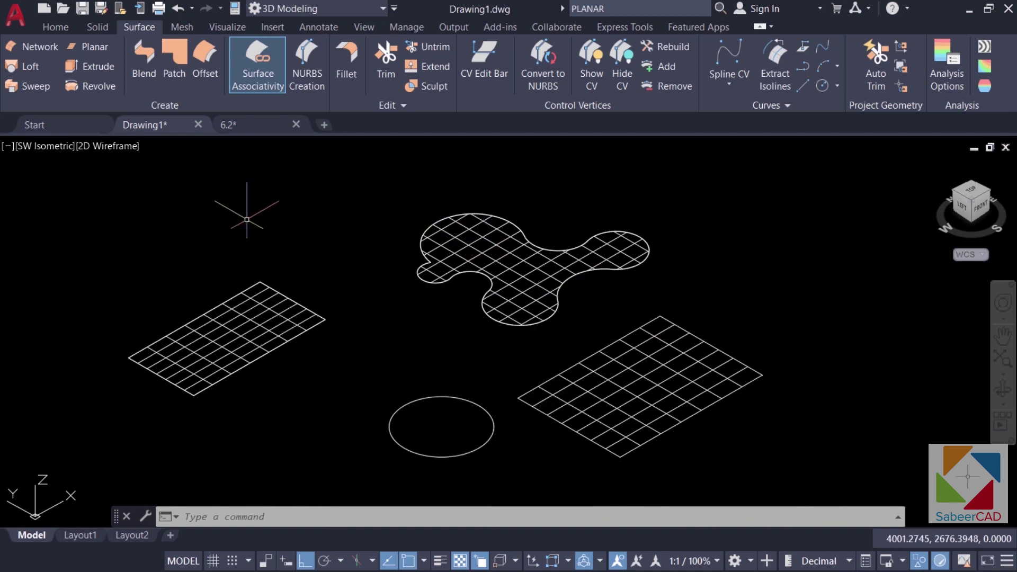
Make the circle a planar surface with the Object option and pan the shapes left
{"action": "left_click", "coordinate": [98, 49]}
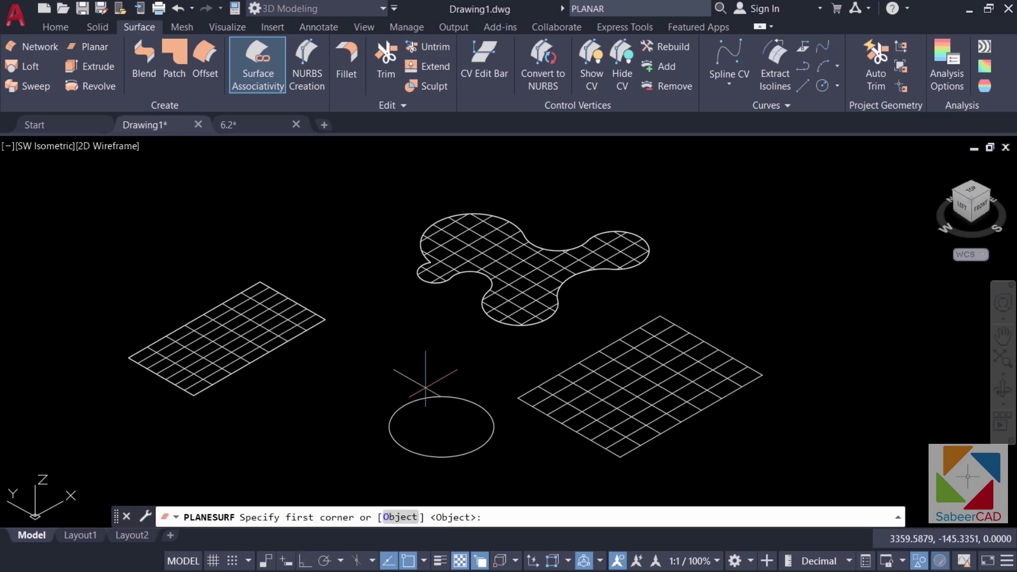
{"action": "key", "text": "Escape"}
{"action": "left_click", "coordinate": [92, 49]}
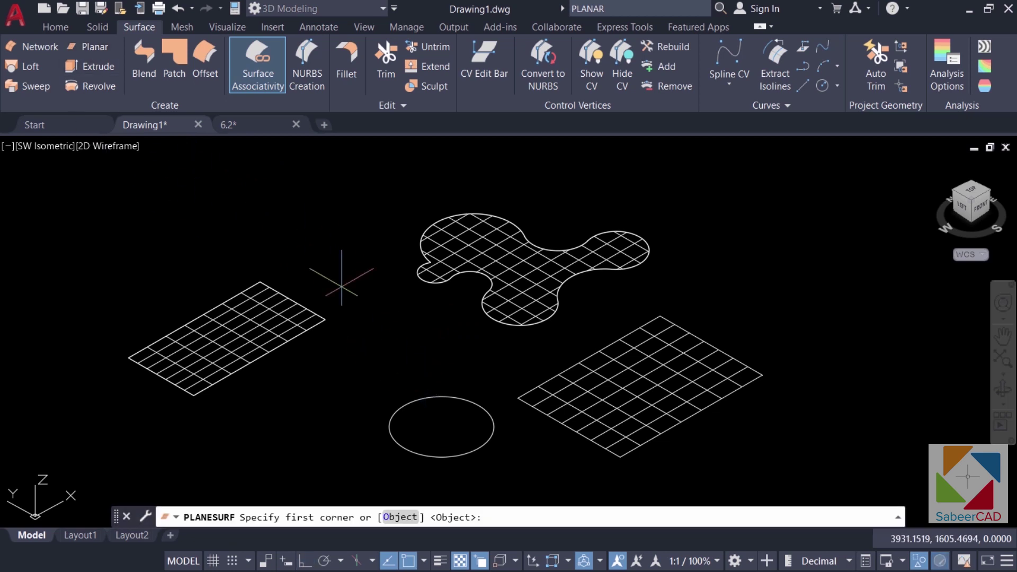
{"action": "key", "text": "Return"}
{"action": "left_click", "coordinate": [471, 400]}
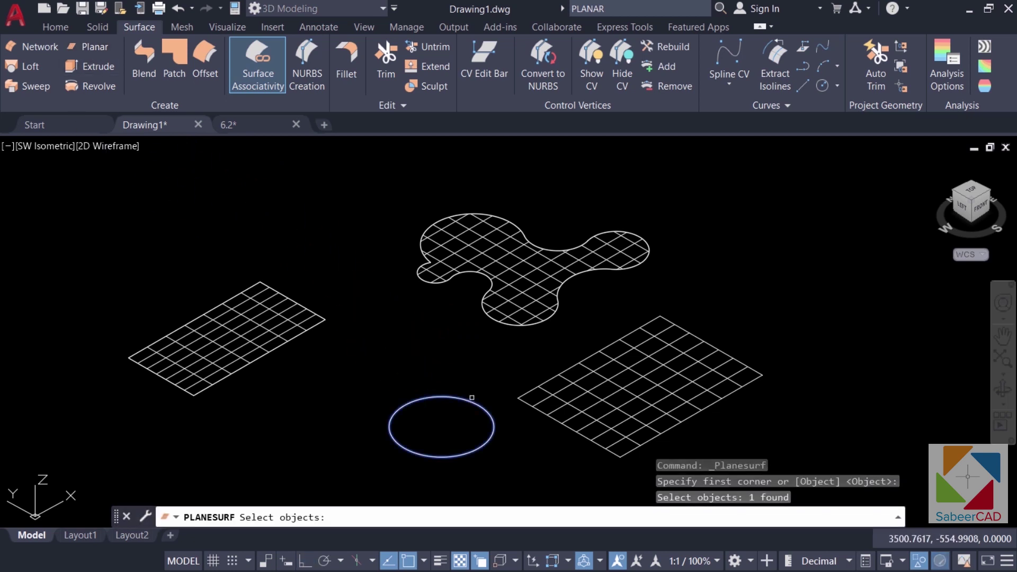
{"action": "key", "text": "Return"}
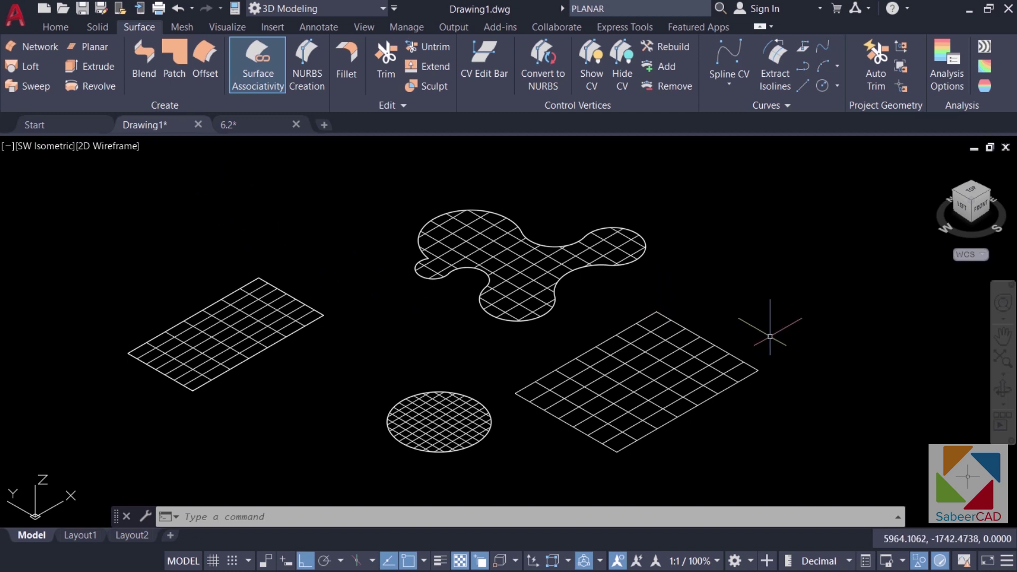
{"action": "middle_click_drag", "start_coordinate": [772, 329], "coordinate": [619, 350]}
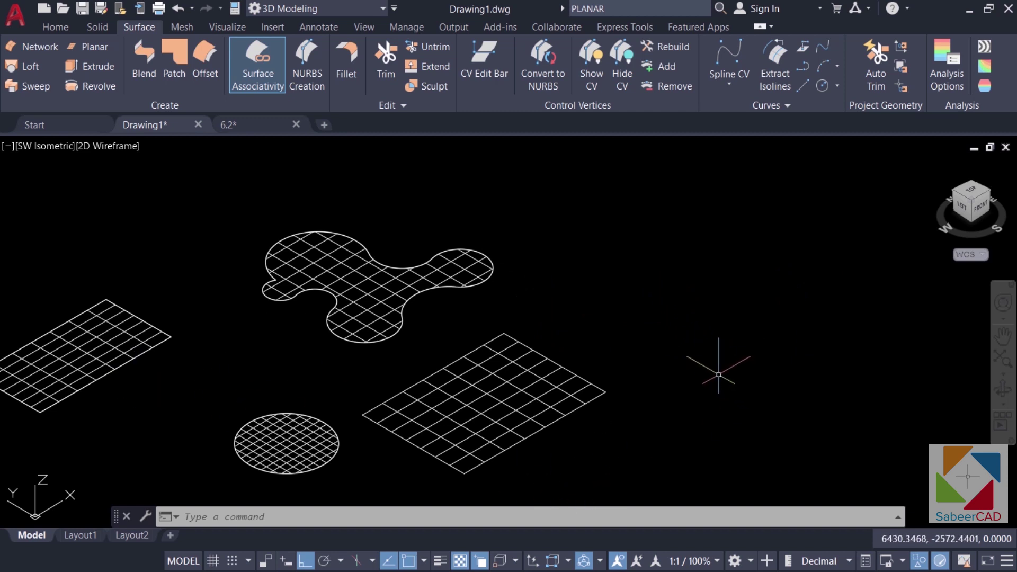
End object isolation to restore the six hidden 3D curves and orbit to view them
{"action": "right_click", "coordinate": [604, 222]}
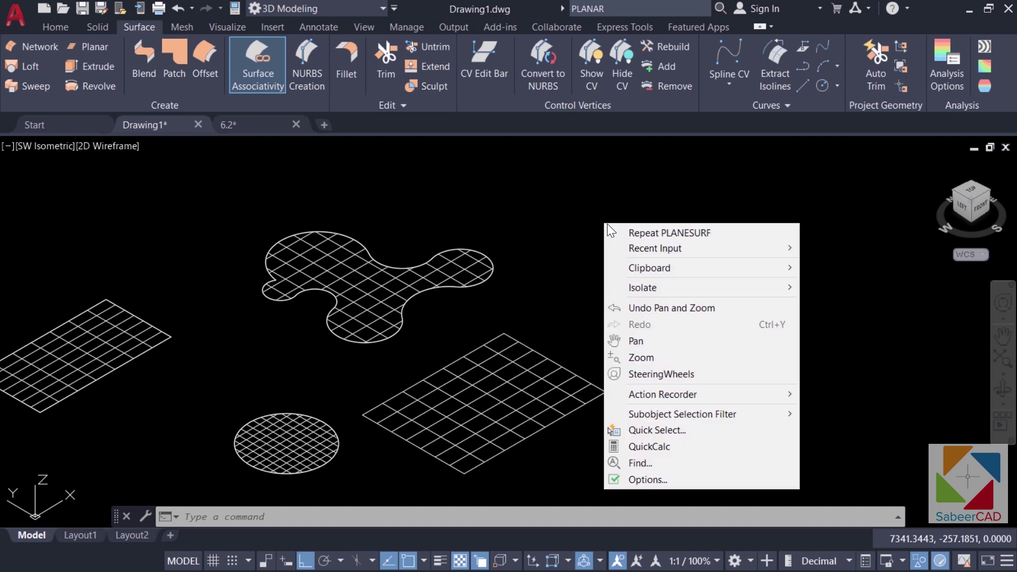
{"action": "mouse_move", "coordinate": [679, 287]}
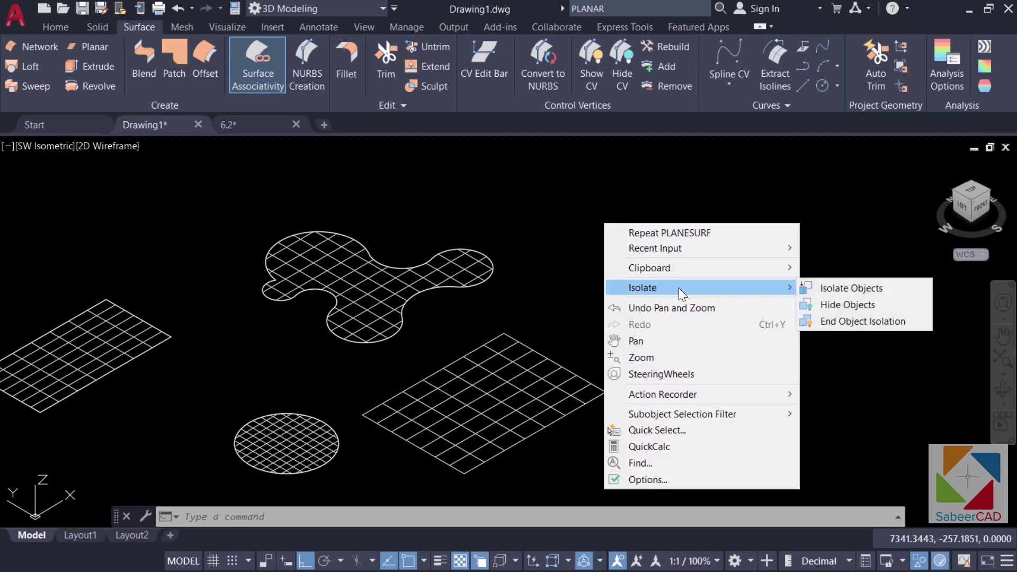
{"action": "left_click", "coordinate": [844, 323]}
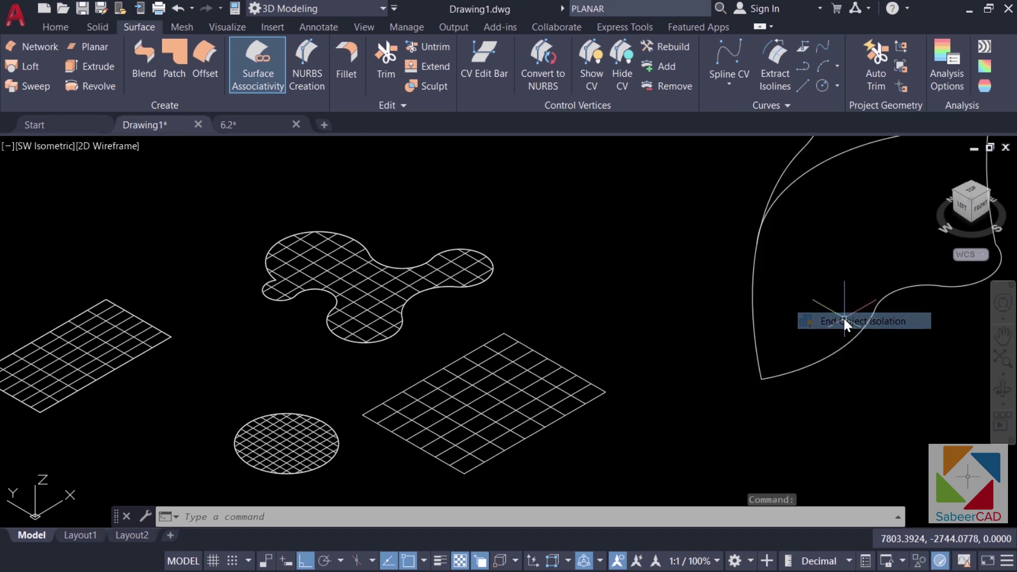
{"action": "scroll", "coordinate": [563, 318], "scroll_direction": "down", "scroll_amount": 3}
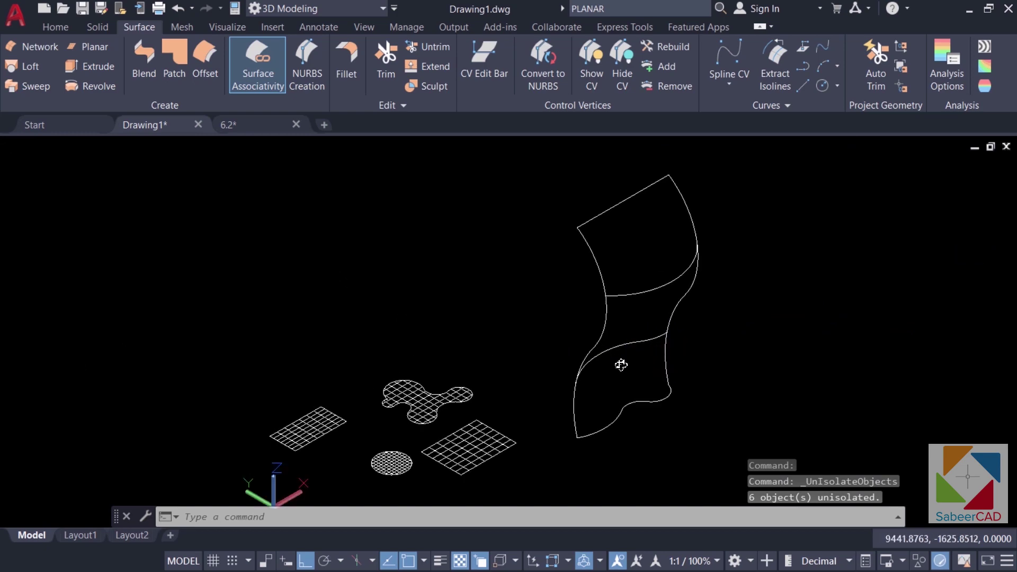
{"action": "middle_click_drag", "start_coordinate": [620, 363], "coordinate": [538, 420], "text": "shift"}
{"action": "left_click", "coordinate": [43, 47]}
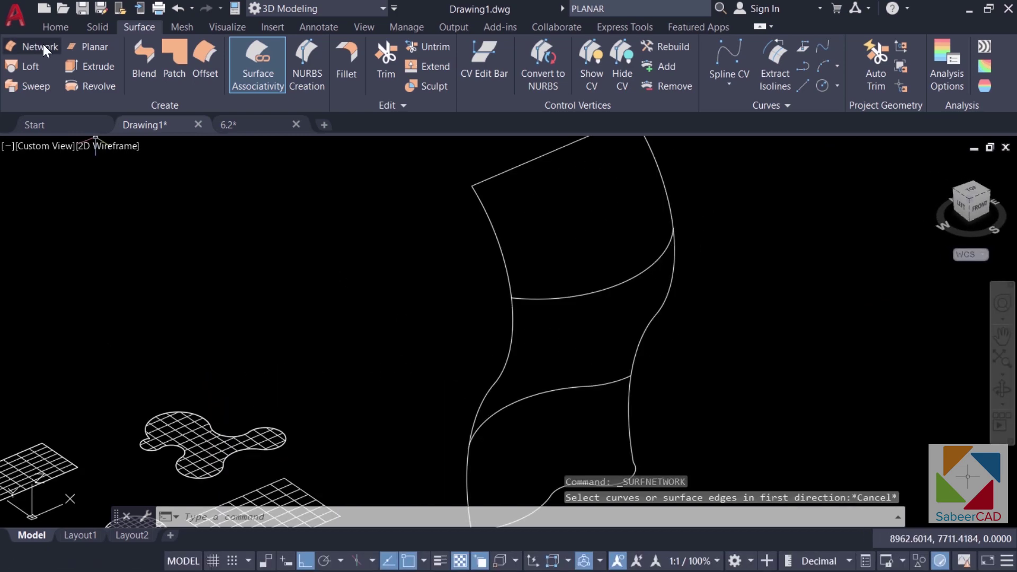
{"action": "left_click", "coordinate": [43, 49]}
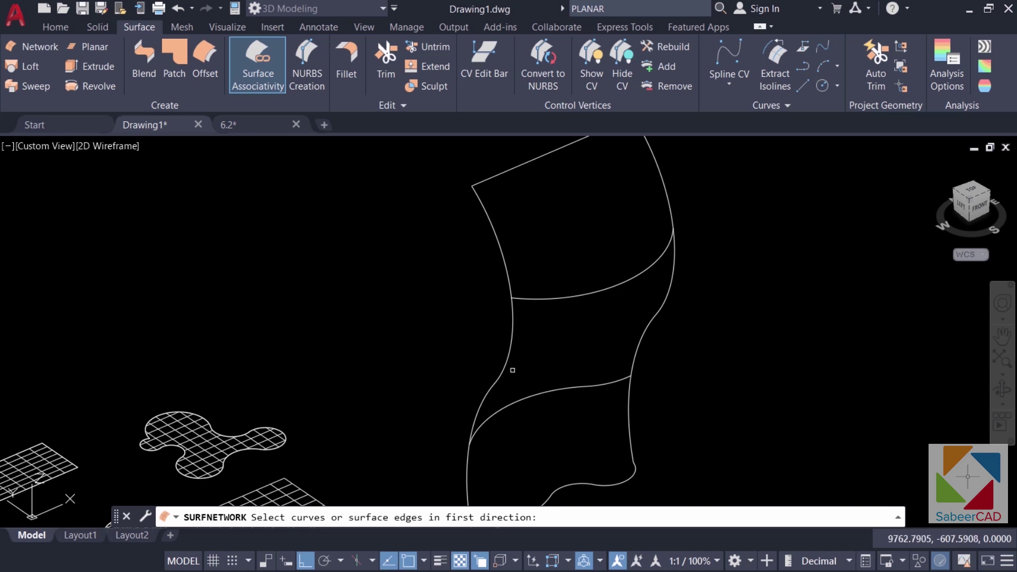
Pick the left and right side curves as the network surface's first direction
{"action": "scroll", "coordinate": [439, 346], "scroll_direction": "down", "scroll_amount": 2}
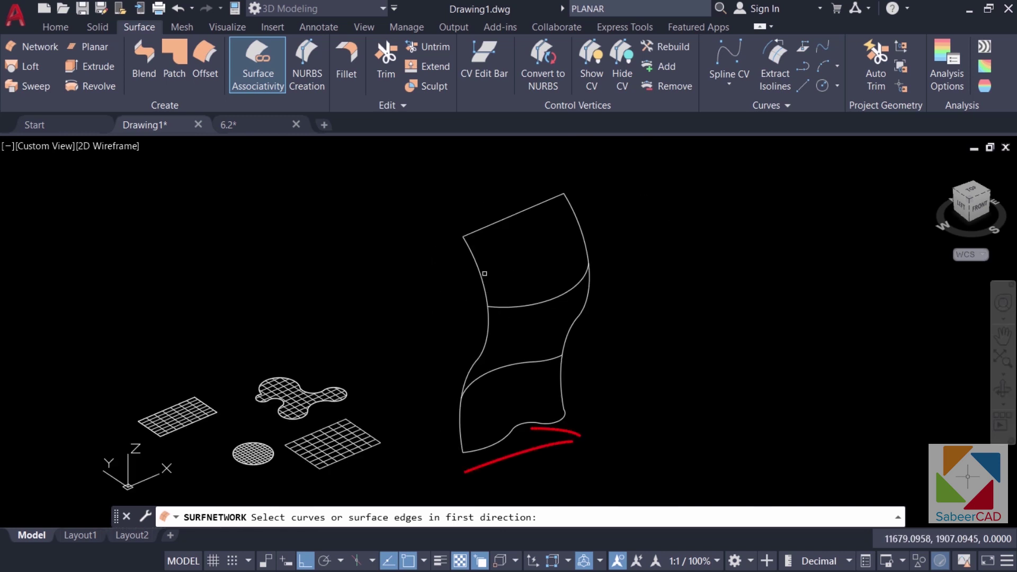
{"action": "left_click", "coordinate": [477, 264]}
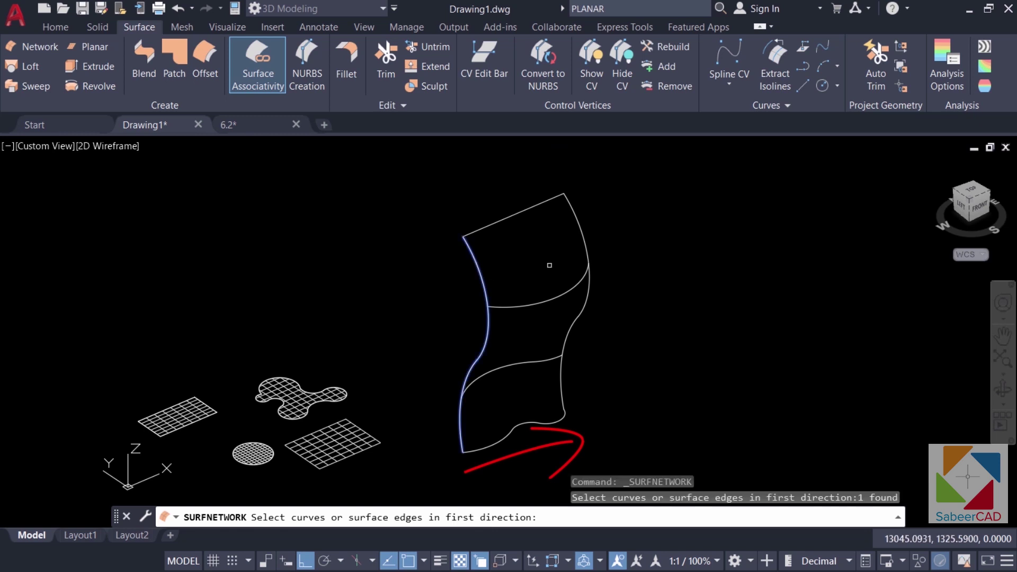
{"action": "left_click", "coordinate": [586, 232]}
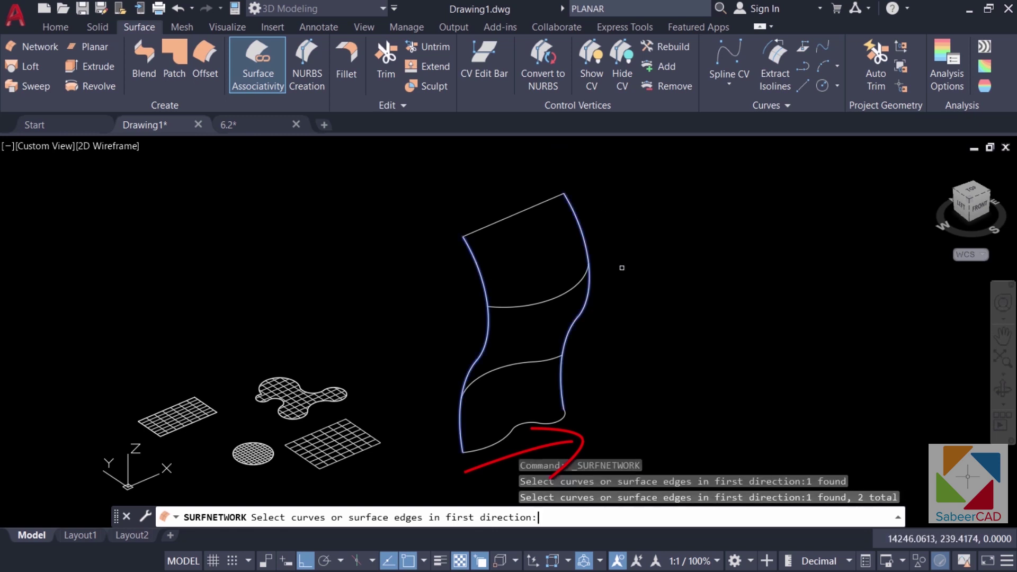
{"action": "key", "text": "Return"}
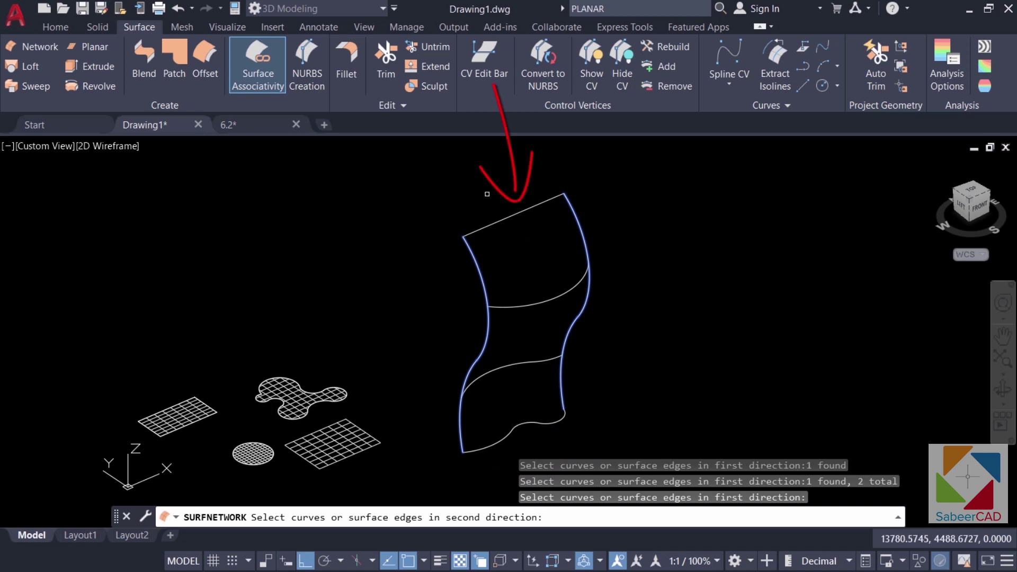
Add the top, middle, lower and bottom cross curves as the second direction, creating the surface
{"action": "left_click", "coordinate": [514, 215]}
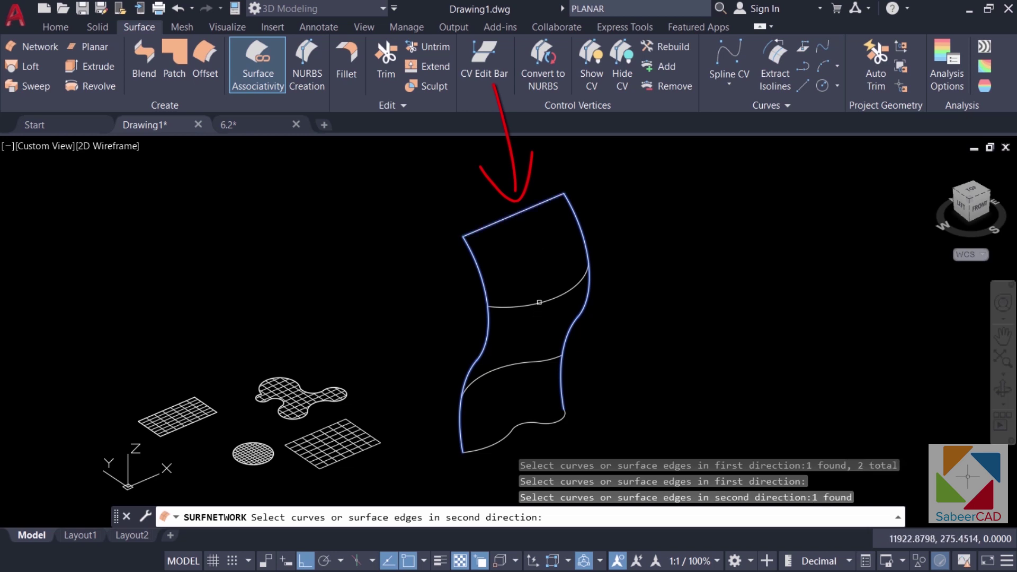
{"action": "left_click", "coordinate": [537, 306]}
{"action": "left_click", "coordinate": [539, 361]}
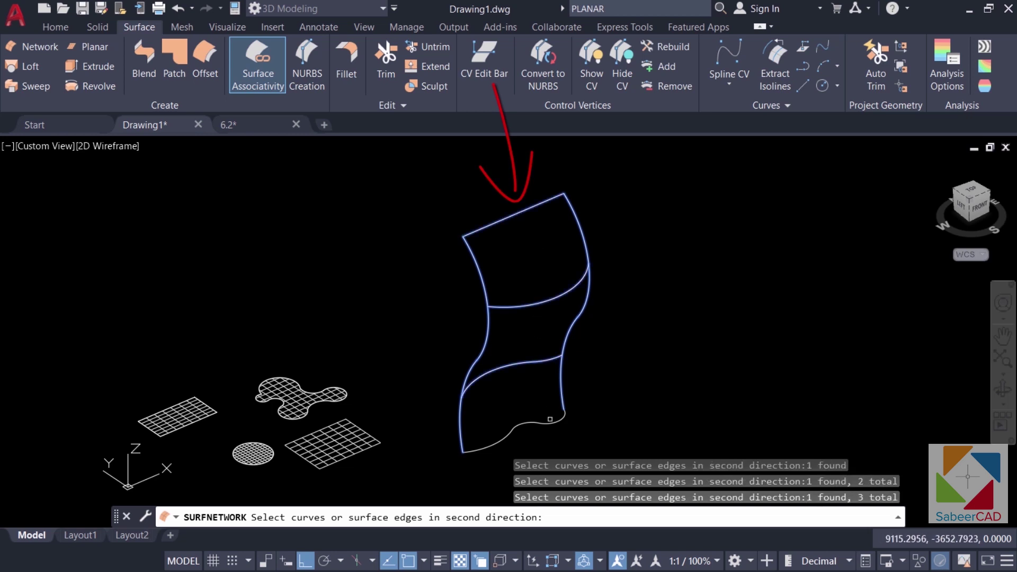
{"action": "left_click", "coordinate": [552, 415]}
{"action": "left_click", "coordinate": [541, 434]}
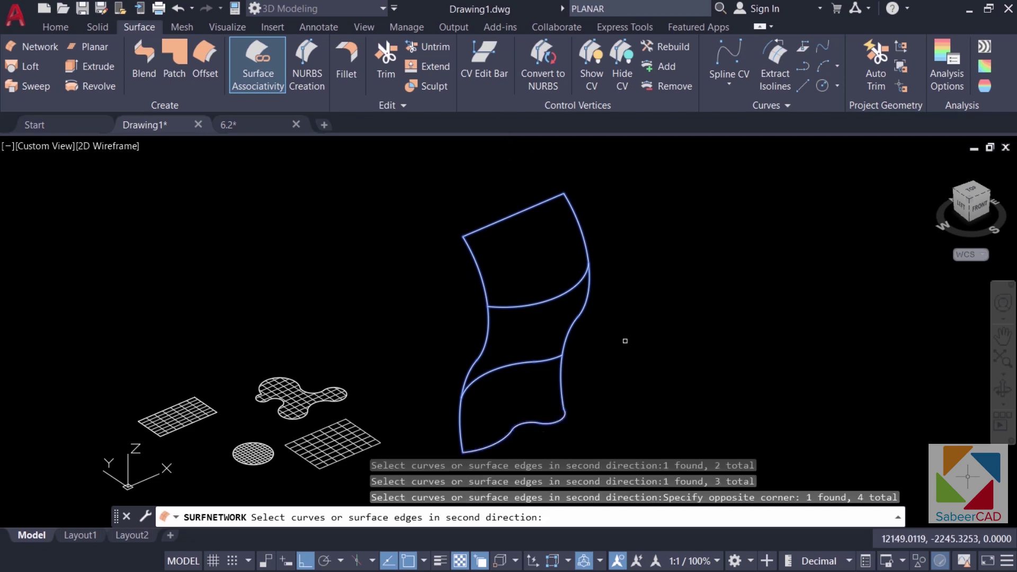
{"action": "key", "text": "Return"}
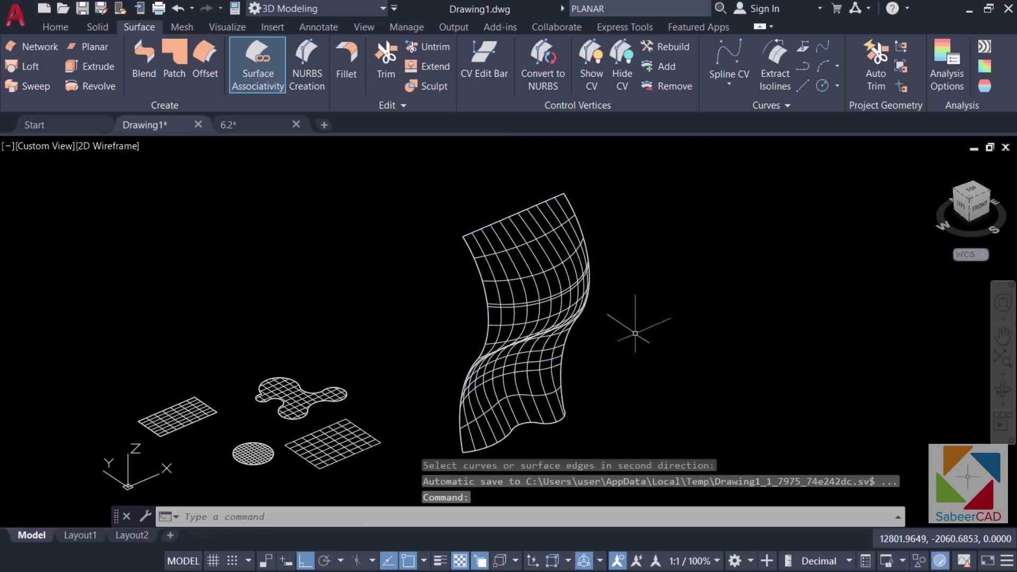
{"action": "scroll", "coordinate": [551, 352], "scroll_direction": "up", "scroll_amount": 2}
{"action": "scroll", "coordinate": [550, 352], "scroll_direction": "down", "scroll_amount": 2}
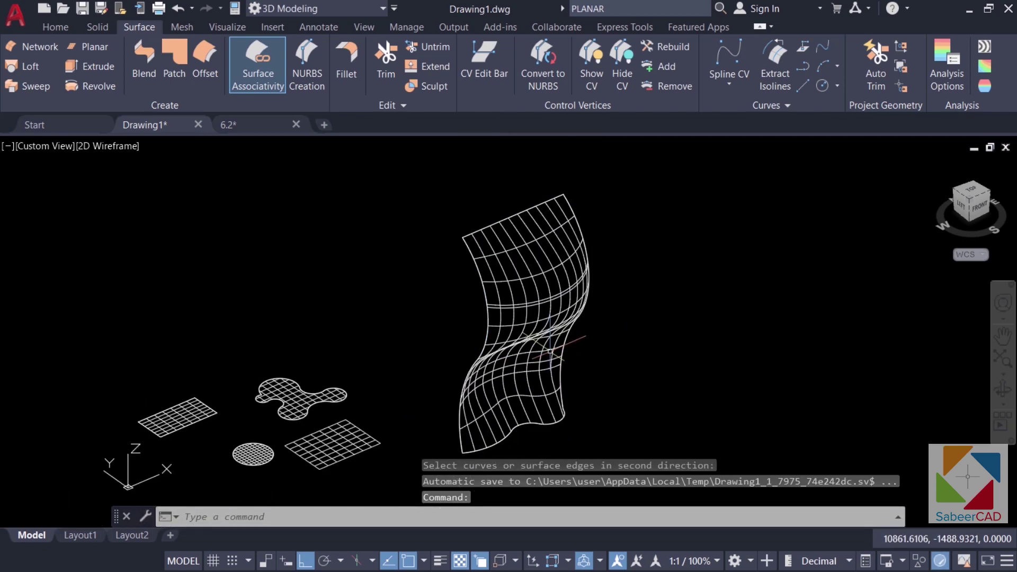
{"action": "scroll", "coordinate": [547, 344], "scroll_direction": "up", "scroll_amount": 2}
{"action": "scroll", "coordinate": [542, 335], "scroll_direction": "down", "scroll_amount": 2}
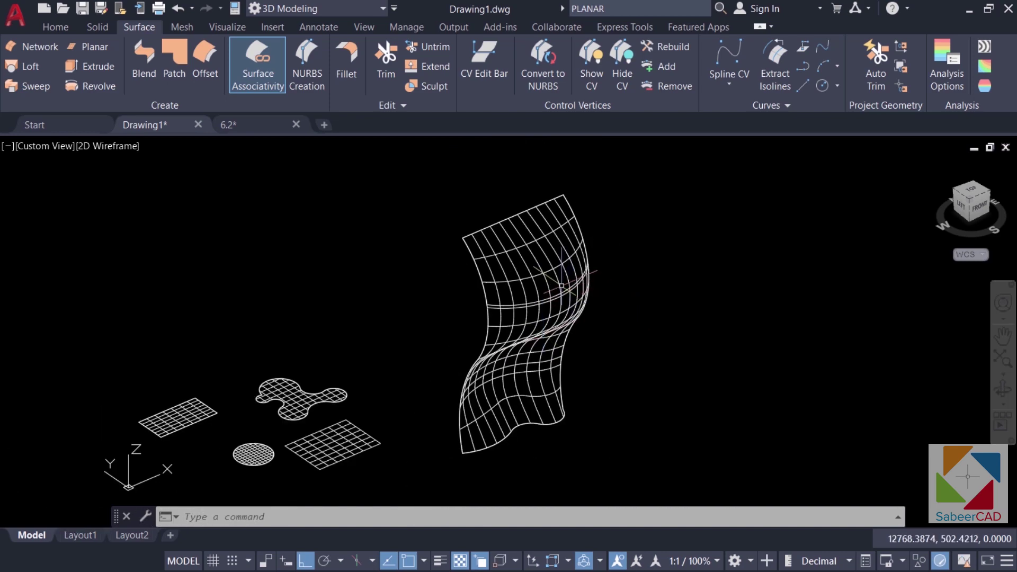
{"action": "scroll", "coordinate": [588, 265], "scroll_direction": "up", "scroll_amount": 1}
{"action": "left_click", "coordinate": [104, 145]}
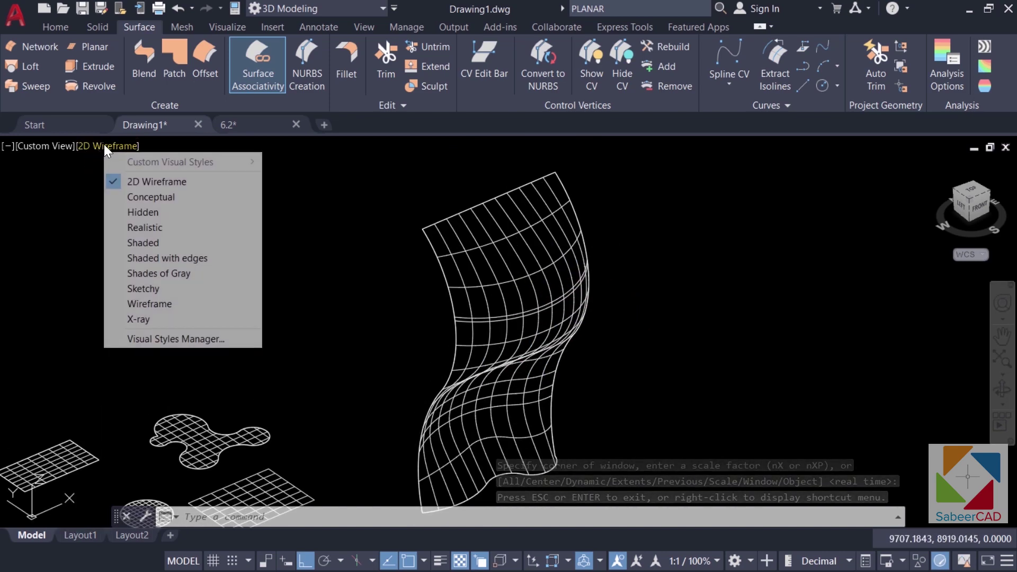
Apply the Realistic visual style and orbit to inspect the shaded network surface
{"action": "left_click", "coordinate": [151, 227]}
{"action": "middle_click_drag", "start_coordinate": [568, 345], "coordinate": [566, 333], "text": "shift"}
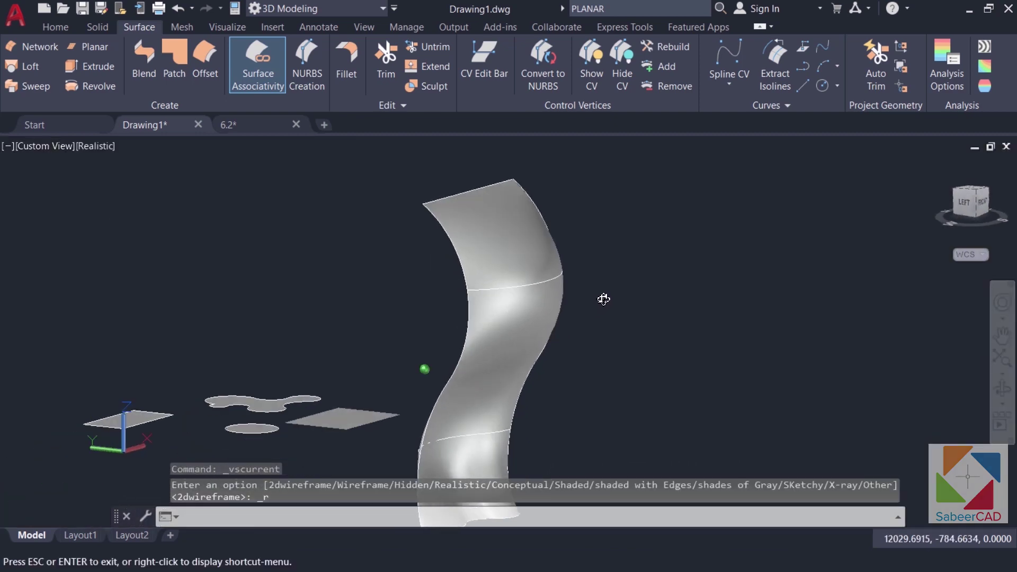
{"action": "left_click_drag", "start_coordinate": [603, 299], "coordinate": [504, 356]}
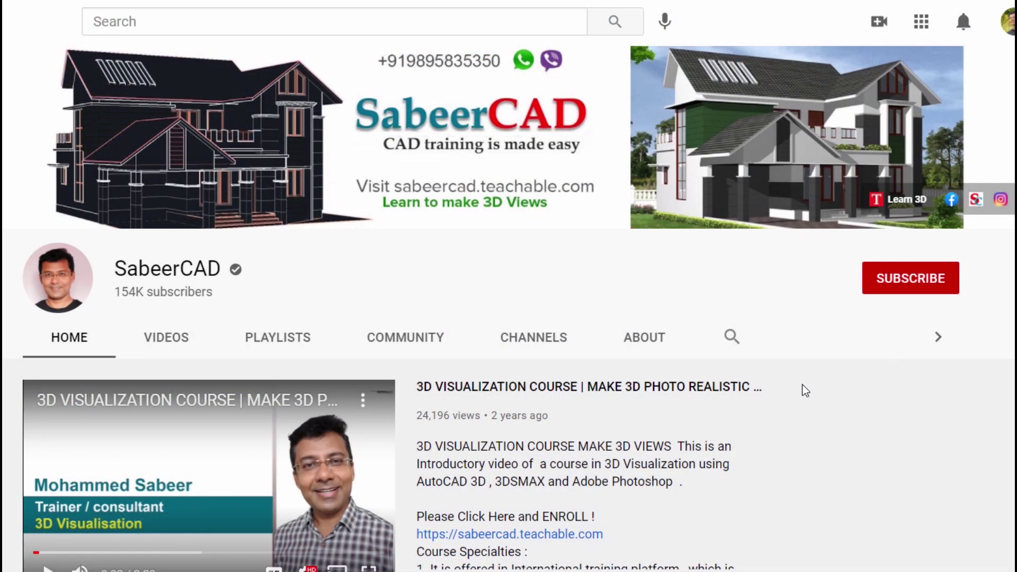
Subscribe to the CAD training channel and set its notification bell to All uploads
{"action": "left_click", "coordinate": [920, 274]}
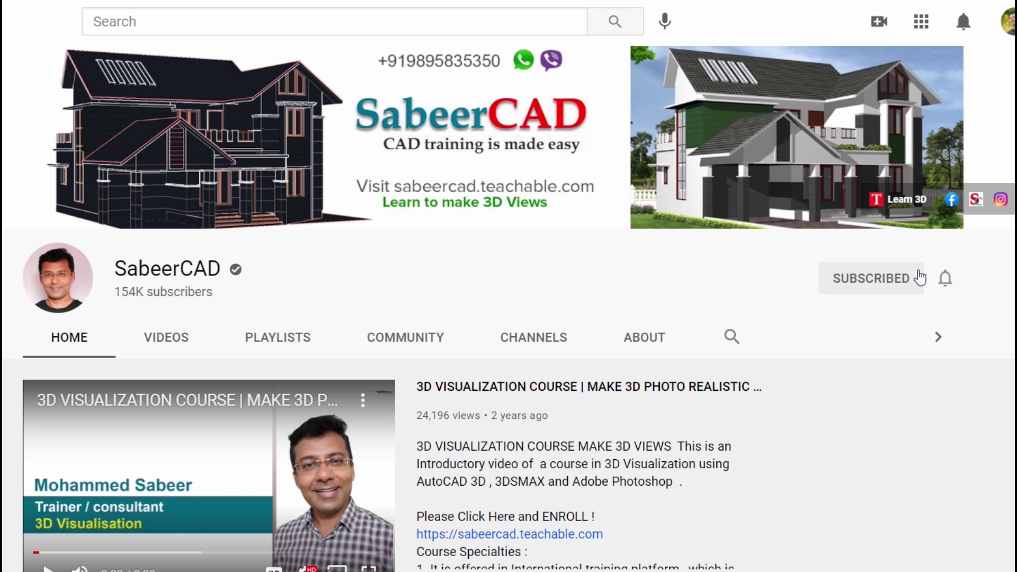
{"action": "left_click", "coordinate": [946, 277]}
{"action": "left_click", "coordinate": [866, 319]}
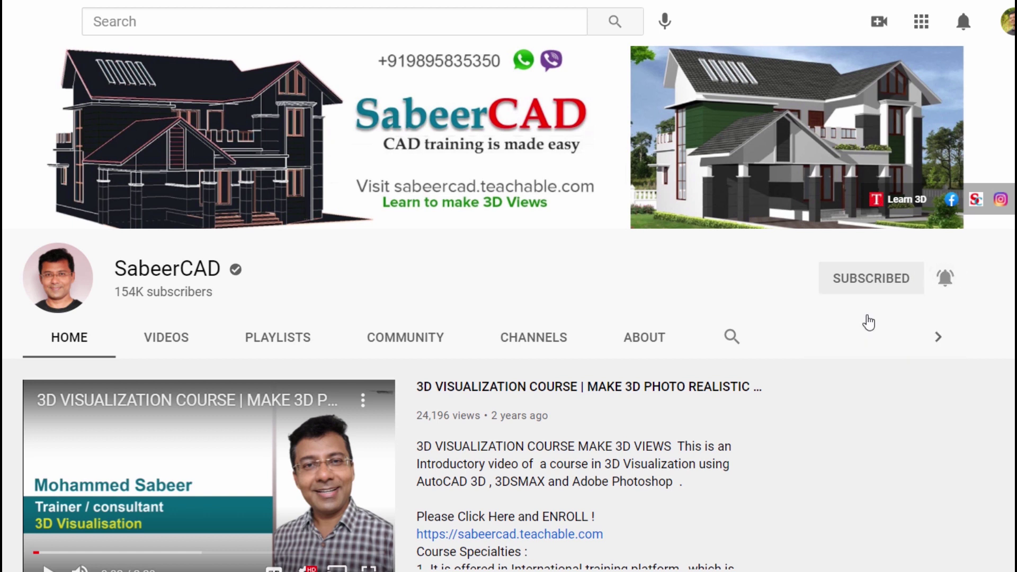